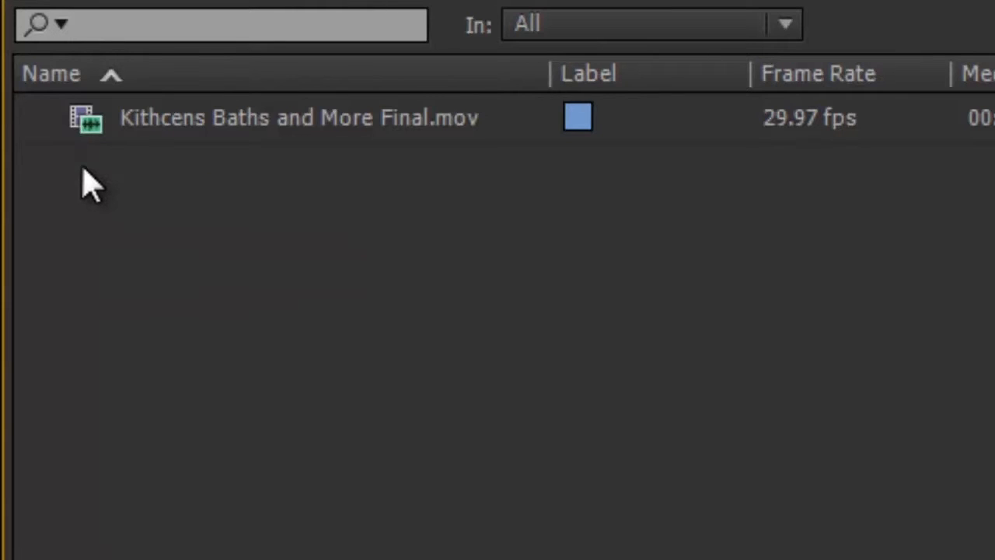
- Preview Kithcens Baths and More Final.mov as source footage by playing its opening and scrubbing further into the clip
{"action": "left_click", "coordinate": [83, 129]}
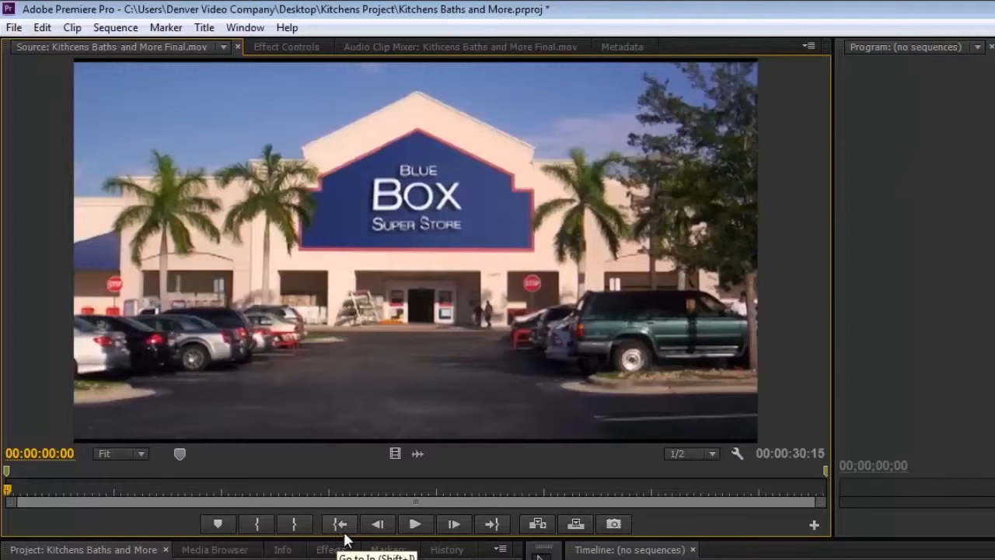
{"action": "left_click", "coordinate": [417, 522]}
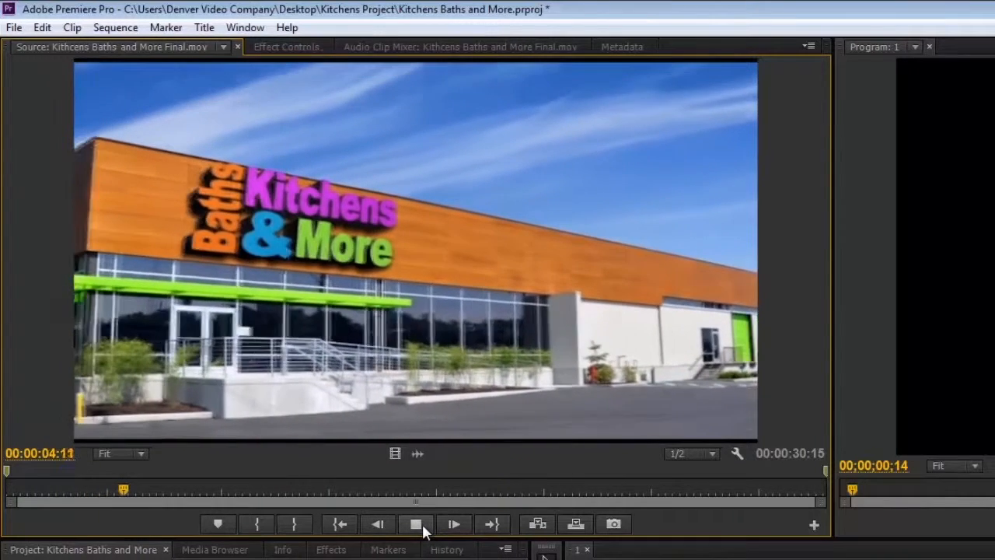
{"action": "left_click", "coordinate": [421, 522]}
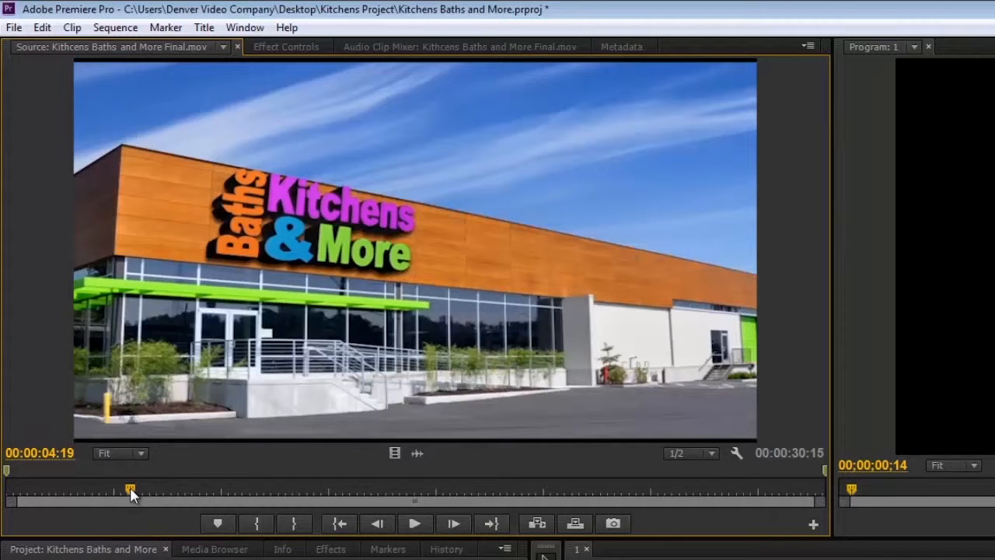
{"action": "left_click_drag", "start_coordinate": [129, 487], "coordinate": [255, 490]}
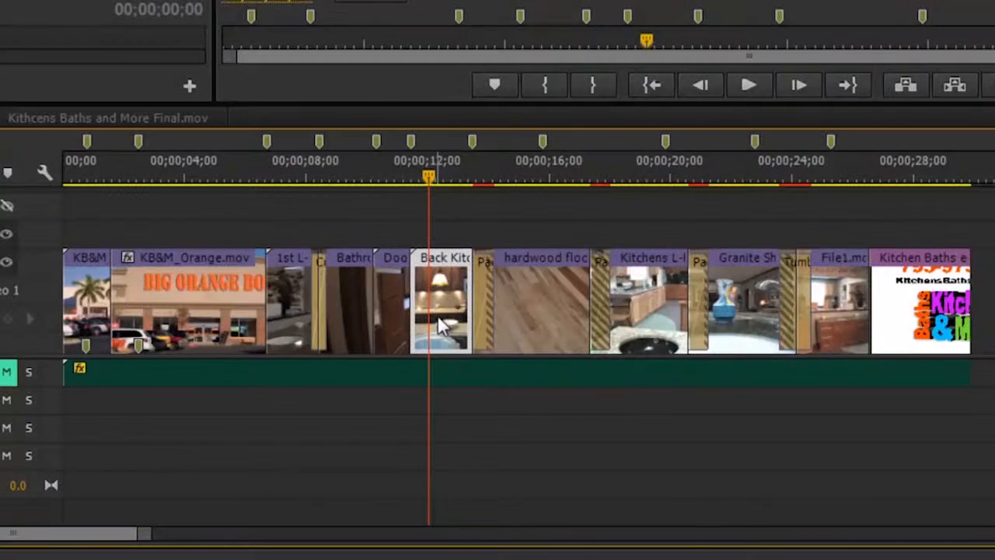
- Create a new default still title named 50%, keeping the proposed video settings
{"action": "key", "text": "m"}
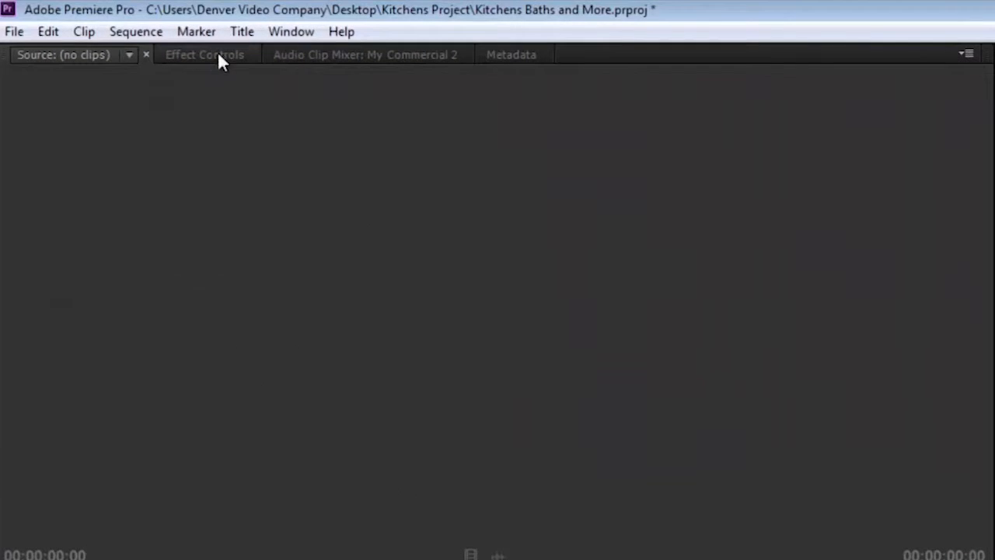
{"action": "left_click", "coordinate": [248, 31]}
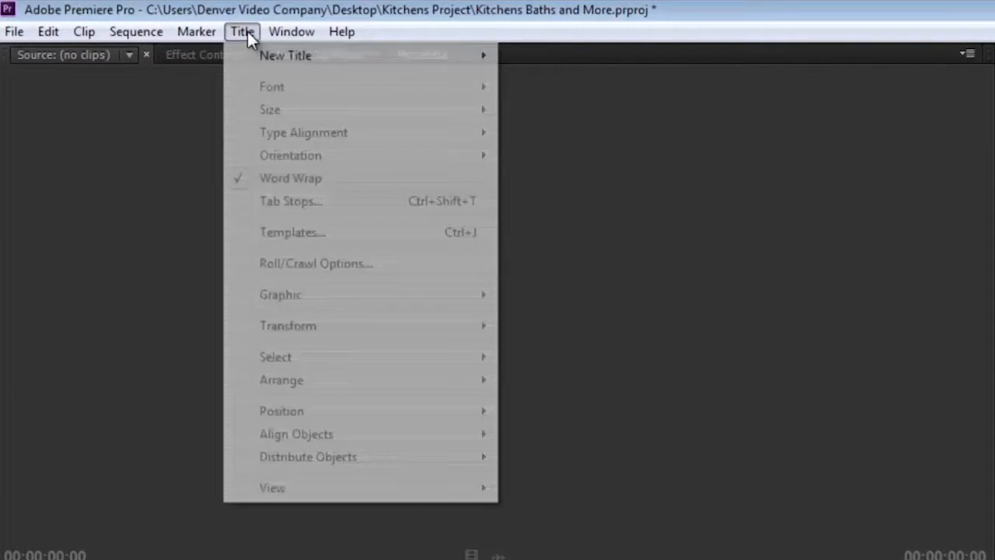
{"action": "mouse_move", "coordinate": [273, 61]}
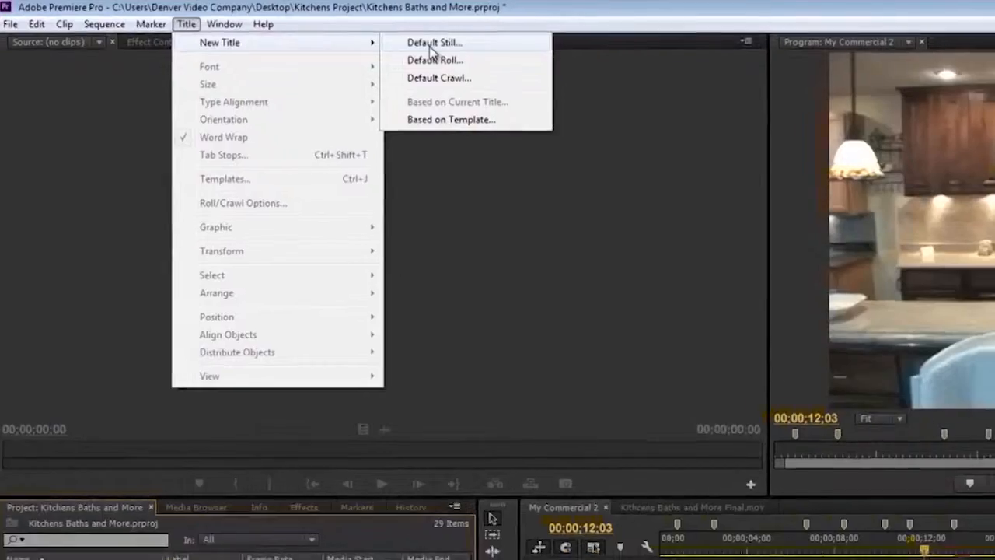
{"action": "left_click", "coordinate": [544, 57]}
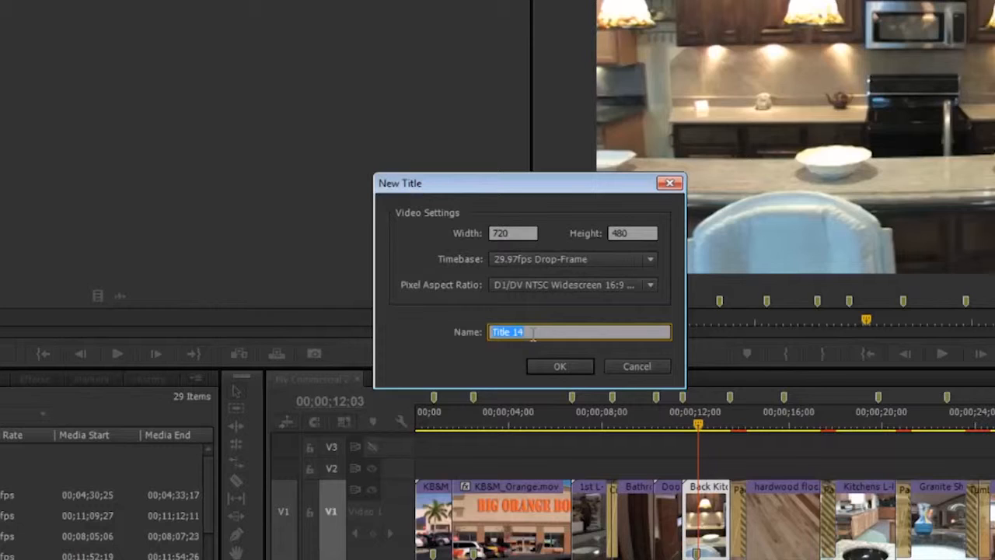
{"action": "type", "text": "50%"}
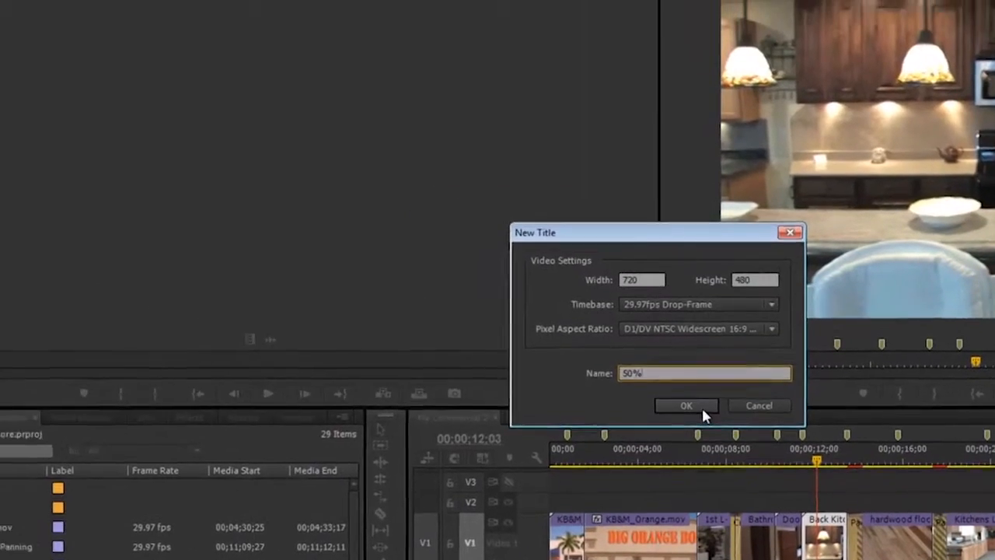
{"action": "left_click", "coordinate": [558, 367]}
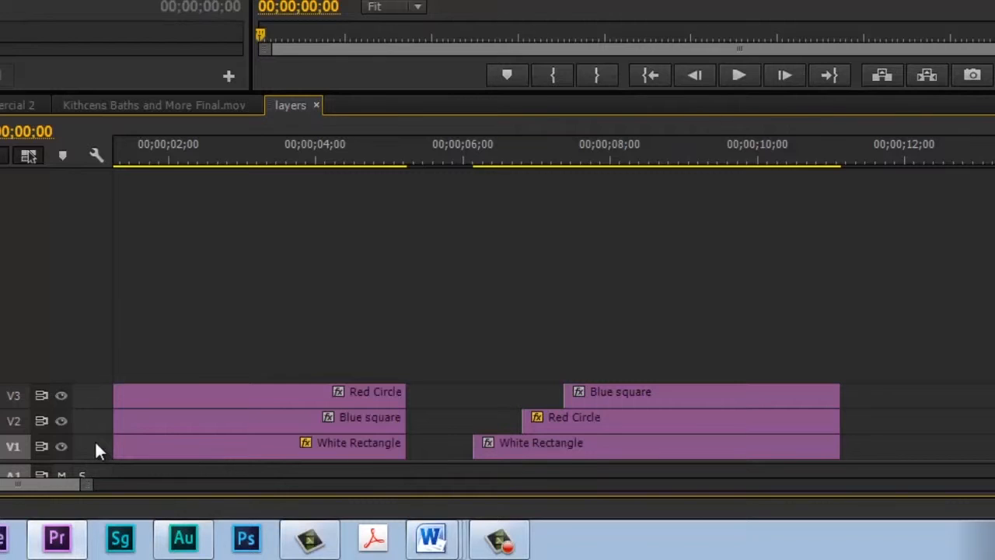
- Increase the heights of video tracks V1, V2 and V3 in the layers sequence until their clip thumbnails show
{"action": "double_click", "coordinate": [95, 446]}
{"action": "scroll", "coordinate": [96, 439], "scroll_direction": "up", "scroll_amount": 6}
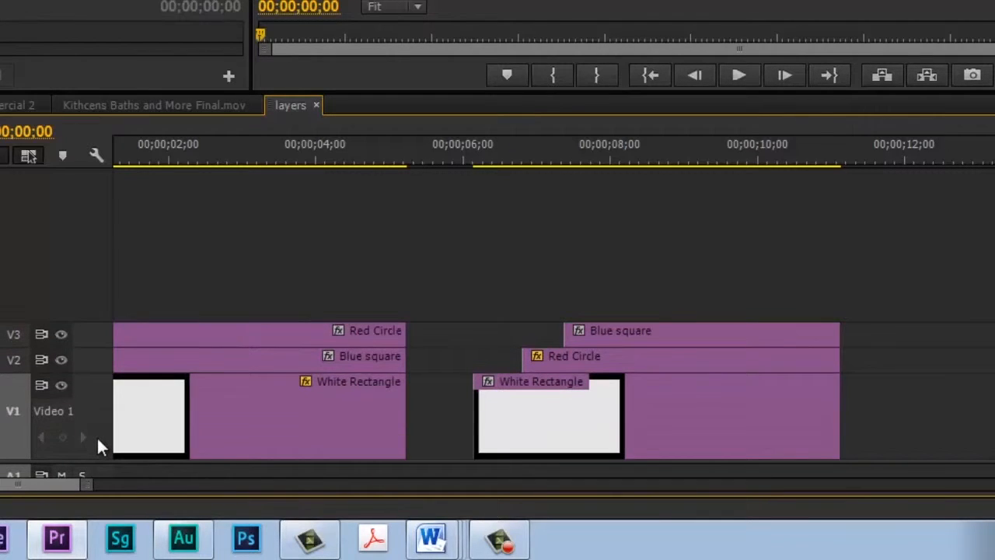
{"action": "scroll", "coordinate": [98, 424], "scroll_direction": "up", "scroll_amount": 3}
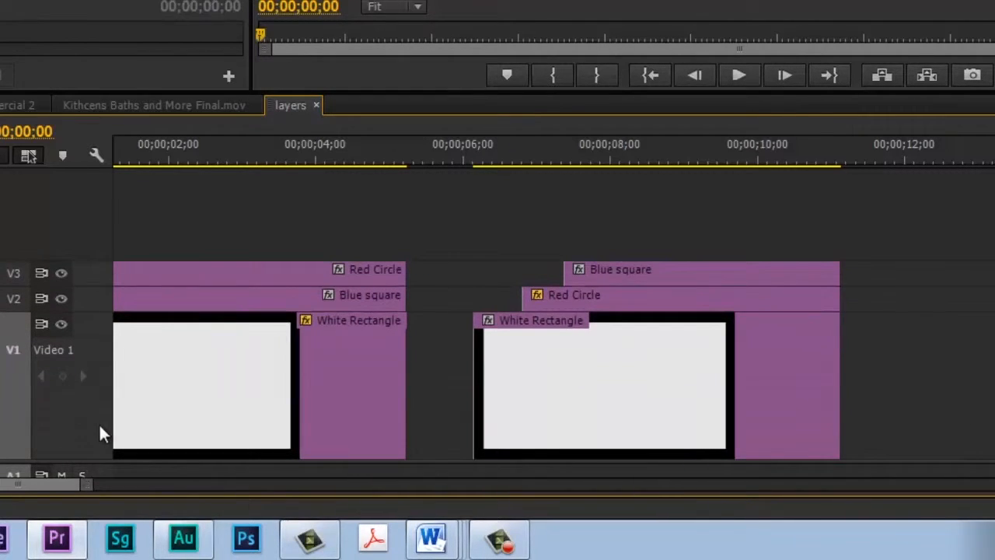
{"action": "scroll", "coordinate": [96, 301], "scroll_direction": "up", "scroll_amount": 5}
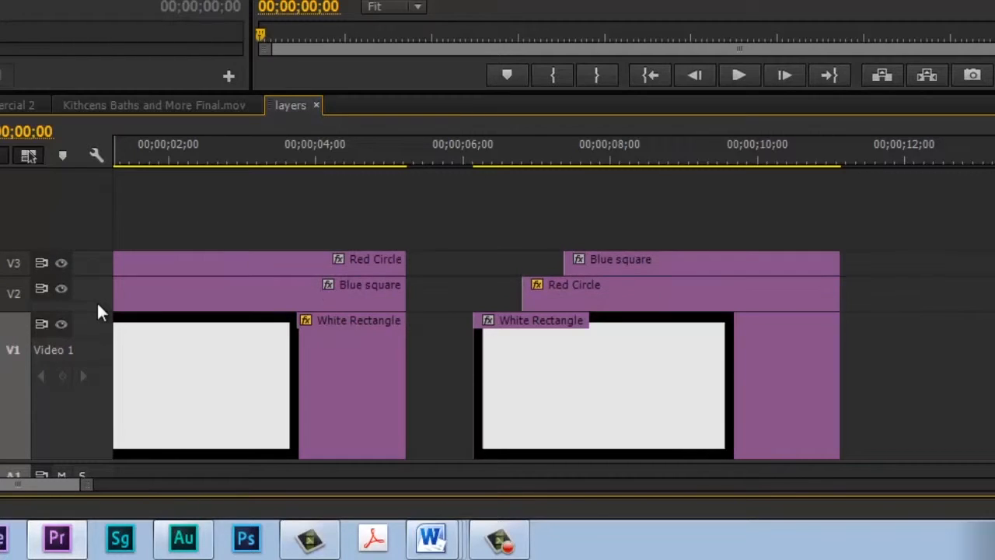
{"action": "scroll", "coordinate": [99, 307], "scroll_direction": "up", "scroll_amount": 1}
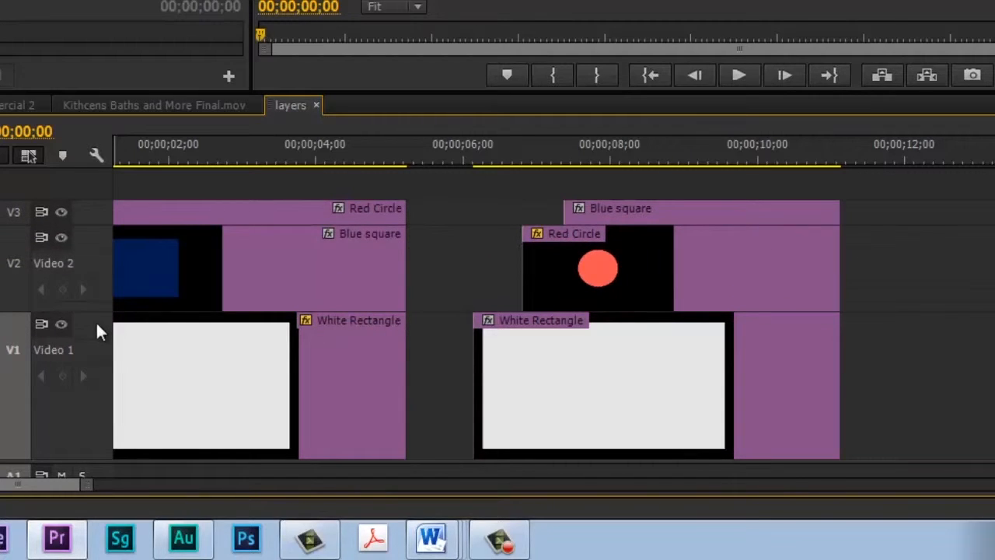
{"action": "scroll", "coordinate": [98, 346], "scroll_direction": "down", "scroll_amount": 2}
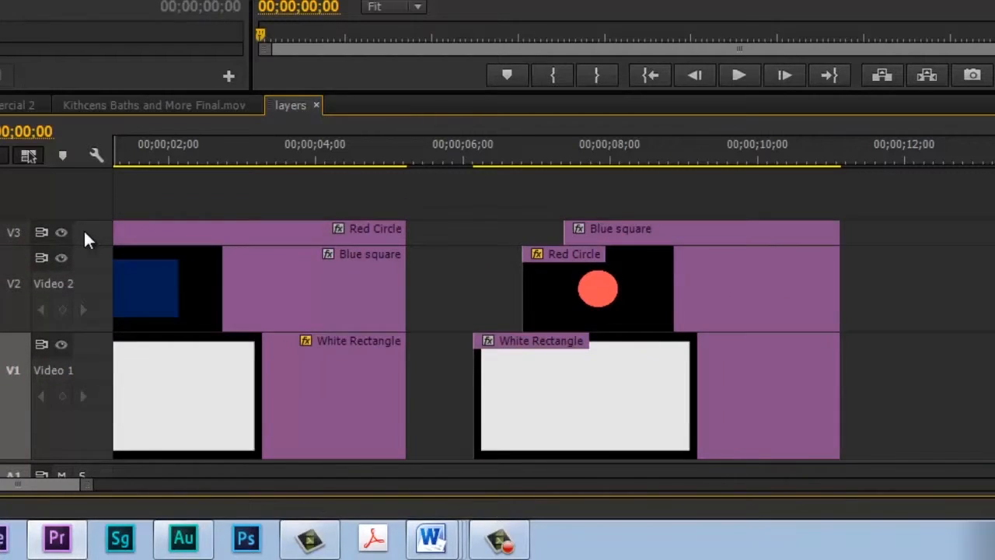
{"action": "scroll", "coordinate": [85, 233], "scroll_direction": "up", "scroll_amount": 2}
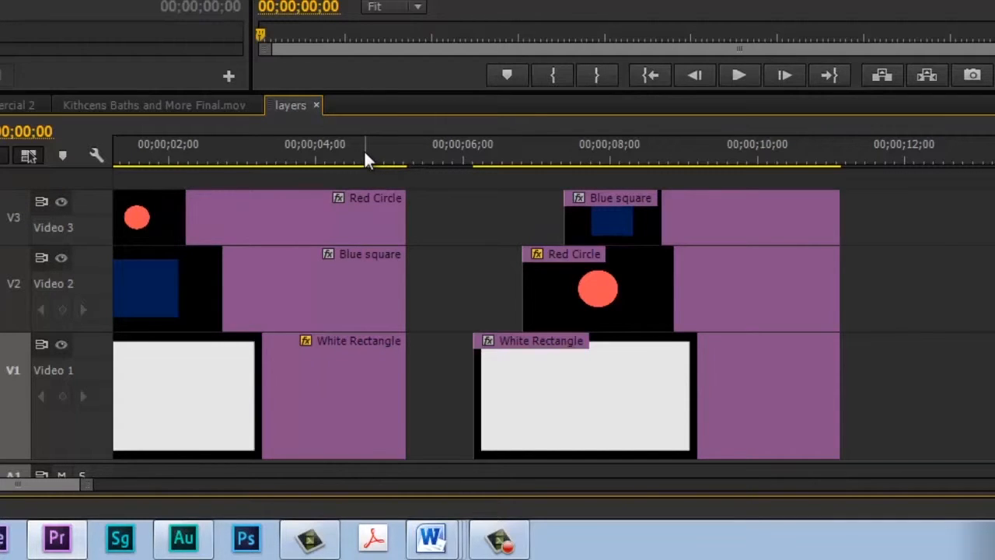
- Scrub the layers sequence from its start through the first White Rectangle, Blue square and Red Circle clips to examine the stacking order
{"action": "left_click_drag", "start_coordinate": [365, 158], "coordinate": [68, 137]}
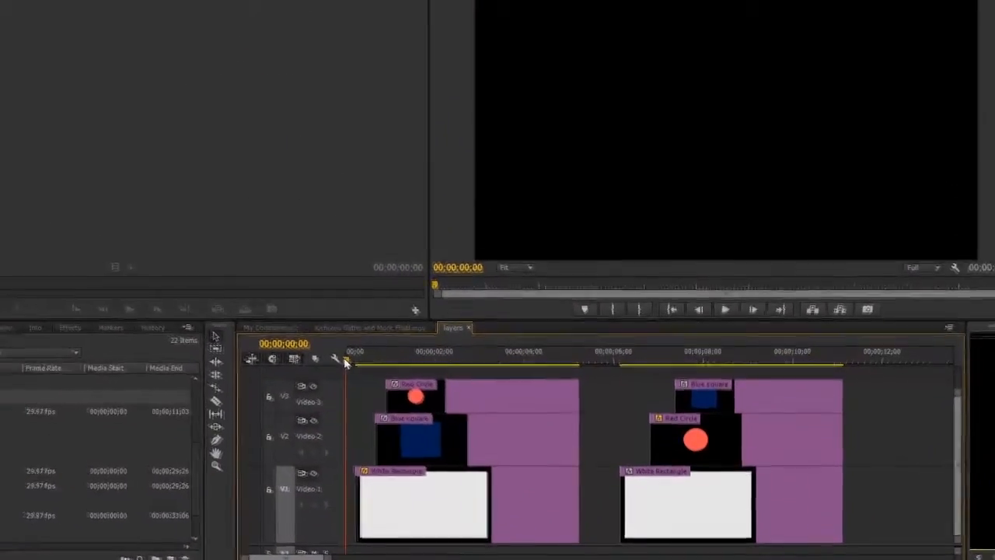
{"action": "left_click_drag", "start_coordinate": [347, 363], "coordinate": [395, 391]}
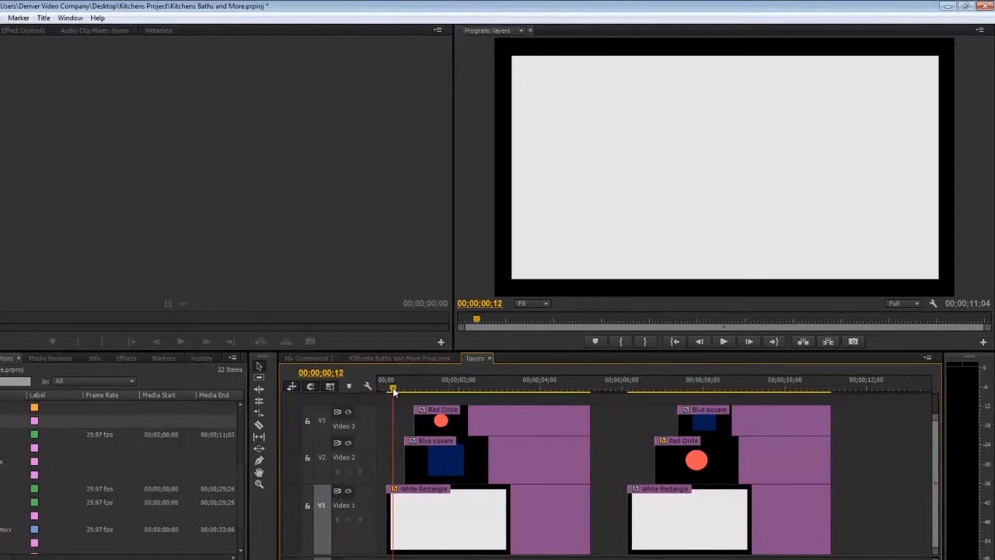
{"action": "left_click_drag", "start_coordinate": [395, 391], "coordinate": [396, 391]}
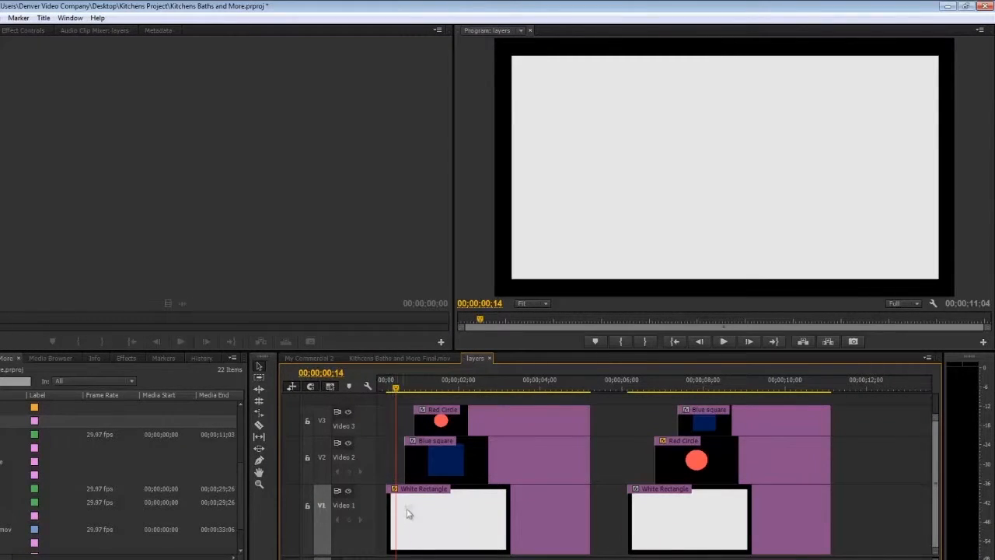
{"action": "left_click_drag", "start_coordinate": [397, 391], "coordinate": [406, 389]}
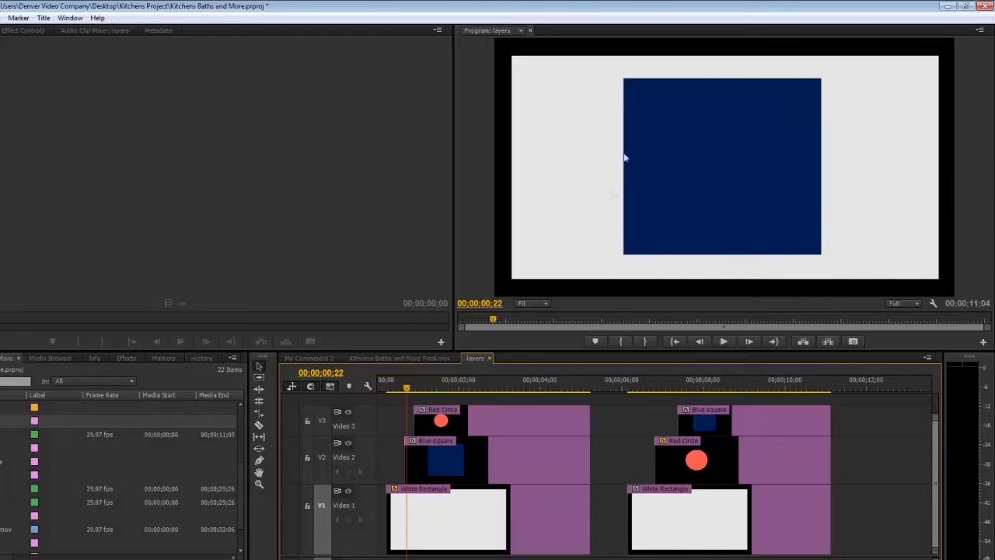
{"action": "left_click_drag", "start_coordinate": [408, 391], "coordinate": [423, 391]}
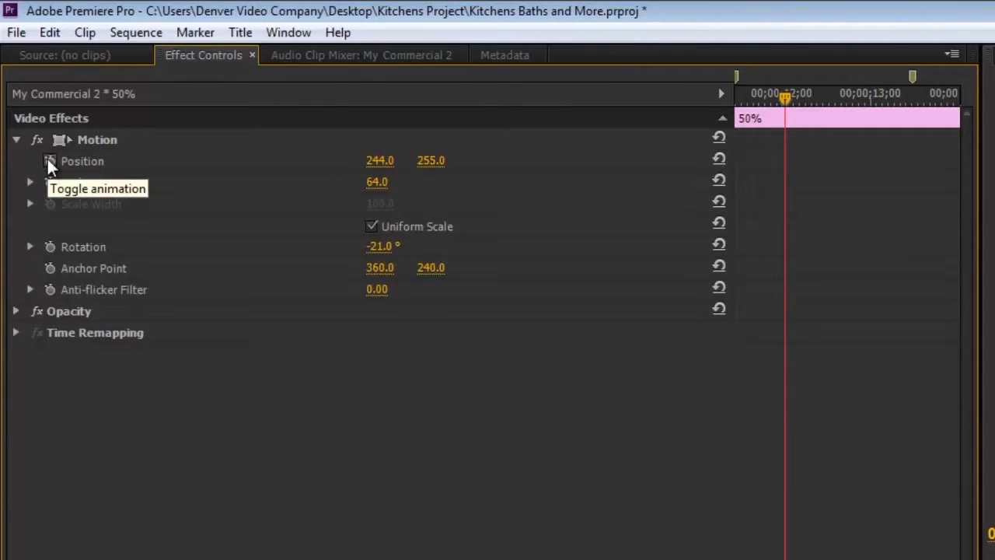
- Enable keyframing for the 50% title's Position, Scale and Rotation at 00;00;12;01, and move the playhead to the title's start
{"action": "left_click", "coordinate": [47, 159]}
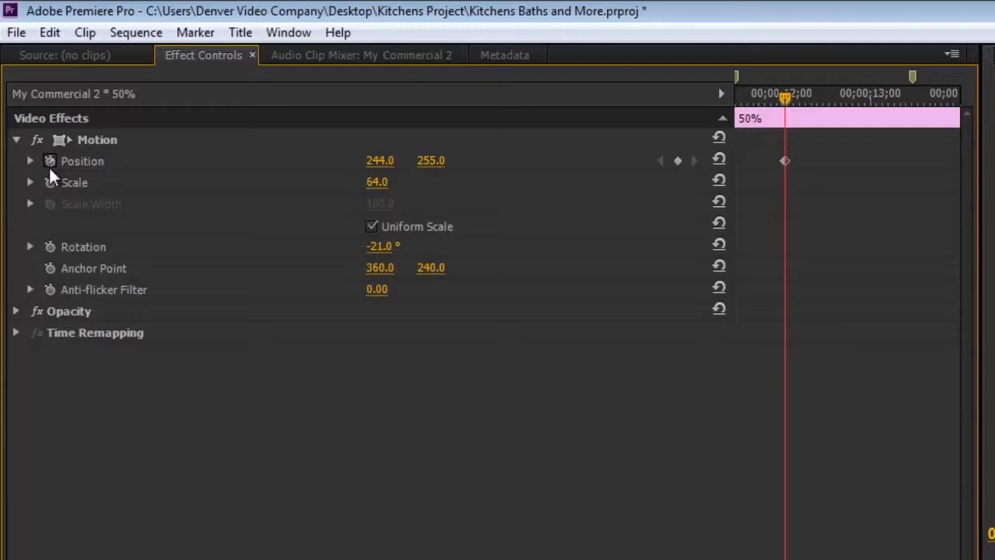
{"action": "left_click", "coordinate": [50, 183]}
{"action": "left_click", "coordinate": [49, 246]}
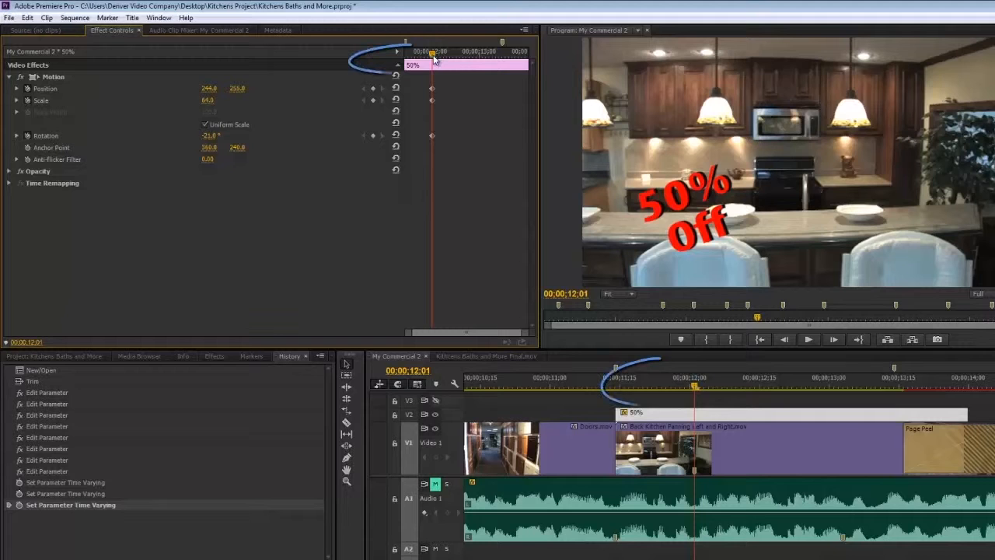
{"action": "left_click_drag", "start_coordinate": [434, 61], "coordinate": [404, 62]}
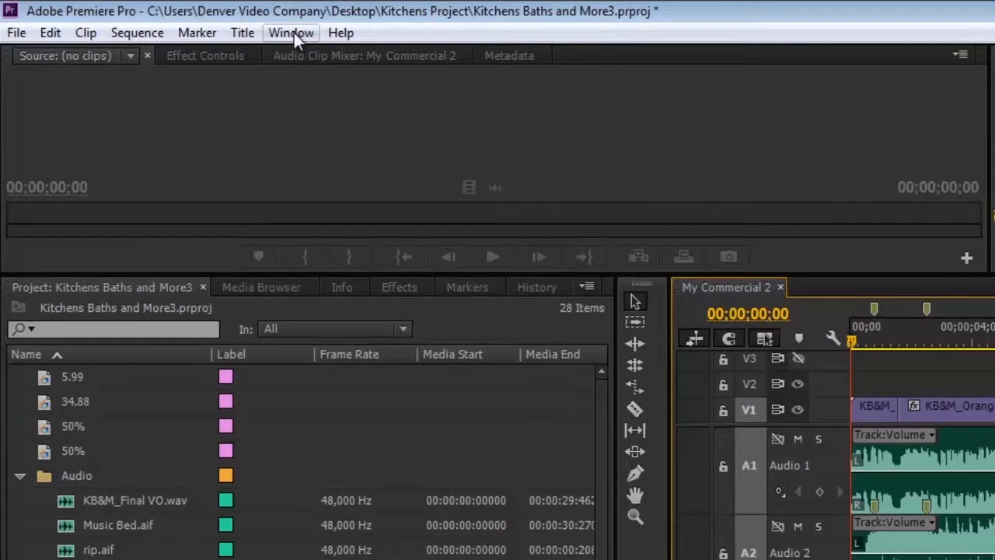
- Switch to the Audio workspace
{"action": "left_click", "coordinate": [294, 33]}
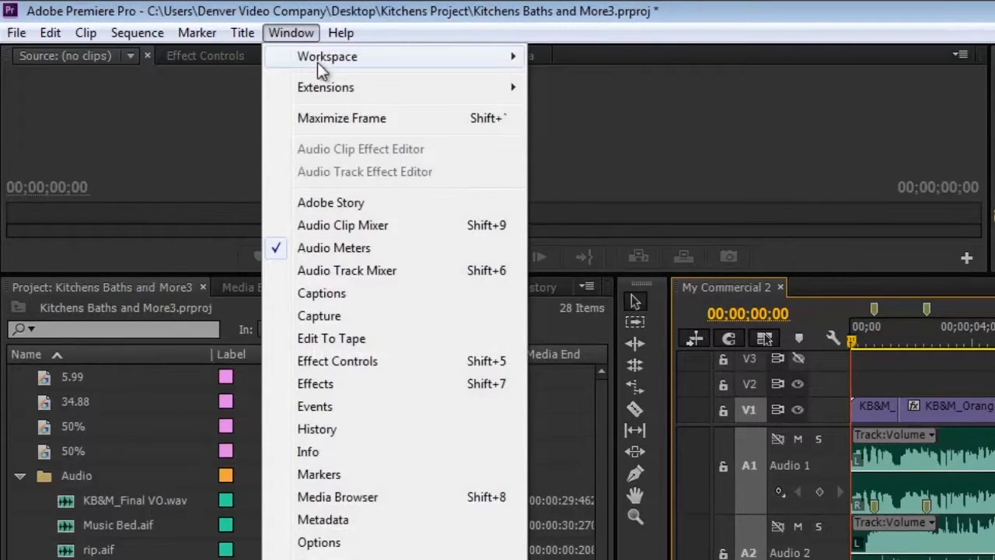
{"action": "mouse_move", "coordinate": [319, 62]}
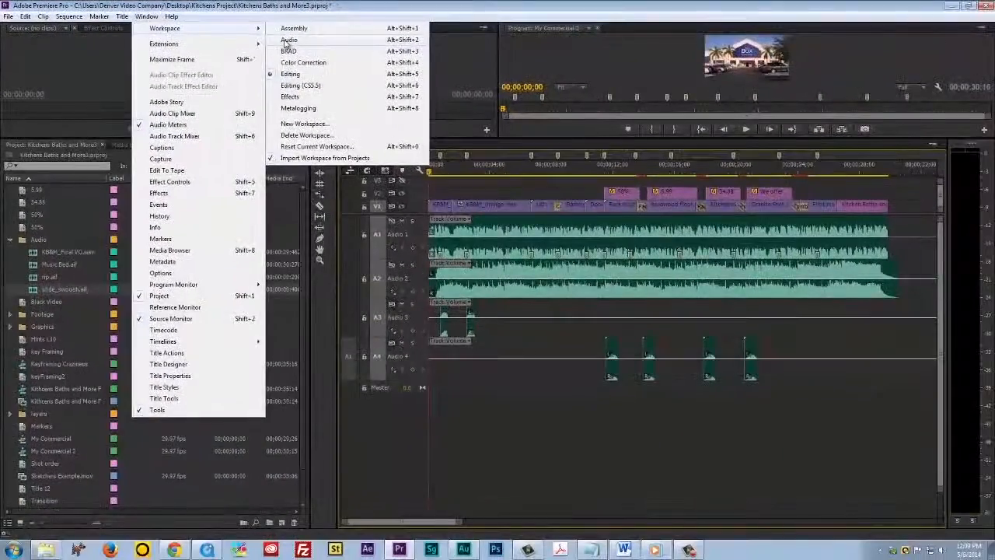
{"action": "left_click", "coordinate": [288, 40]}
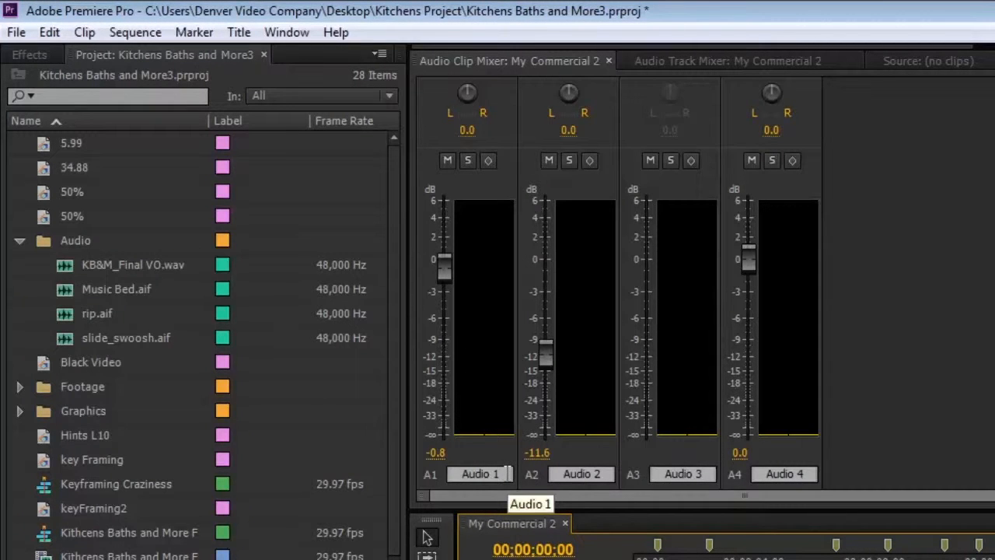
- Rename the Audio 1 track as VO and the Audio 2 track as Music in the Audio Clip Mixer
{"action": "double_click", "coordinate": [504, 473]}
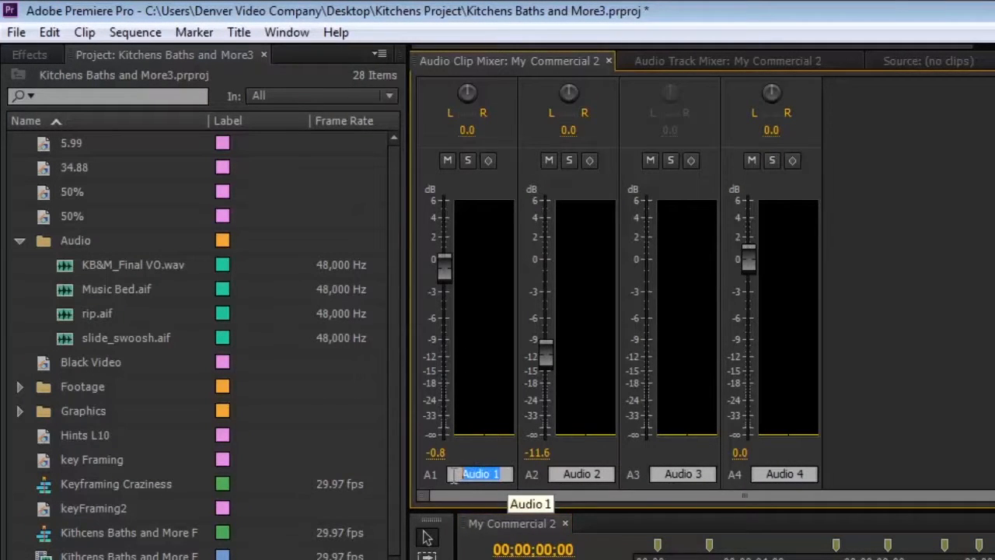
{"action": "type", "text": "VO"}
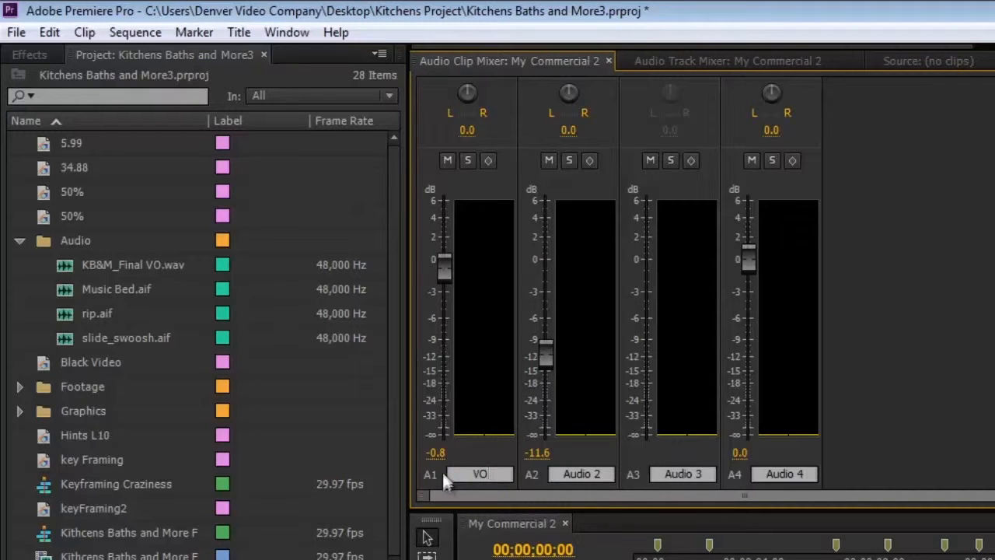
{"action": "double_click", "coordinate": [591, 474]}
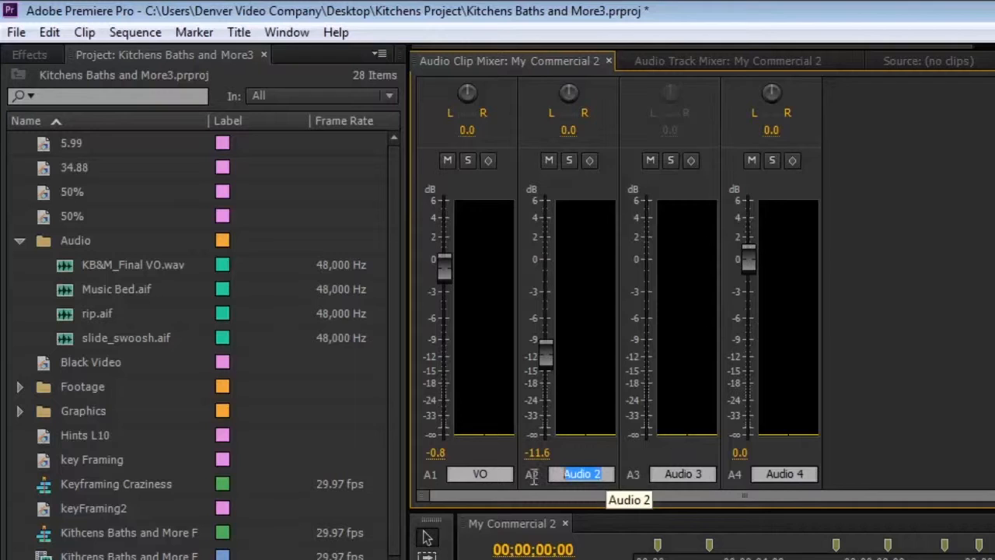
{"action": "type", "text": "M"}
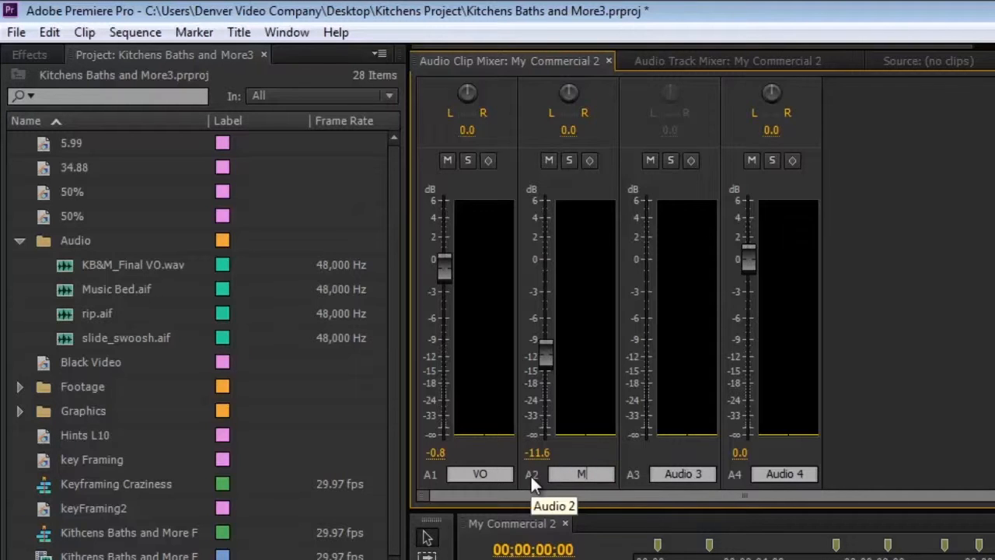
{"action": "type", "text": "usic"}
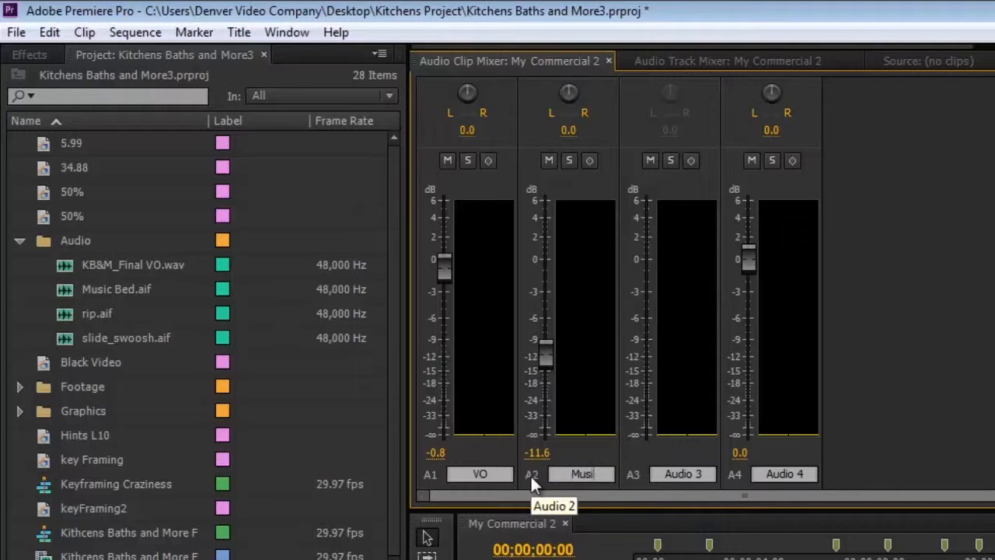